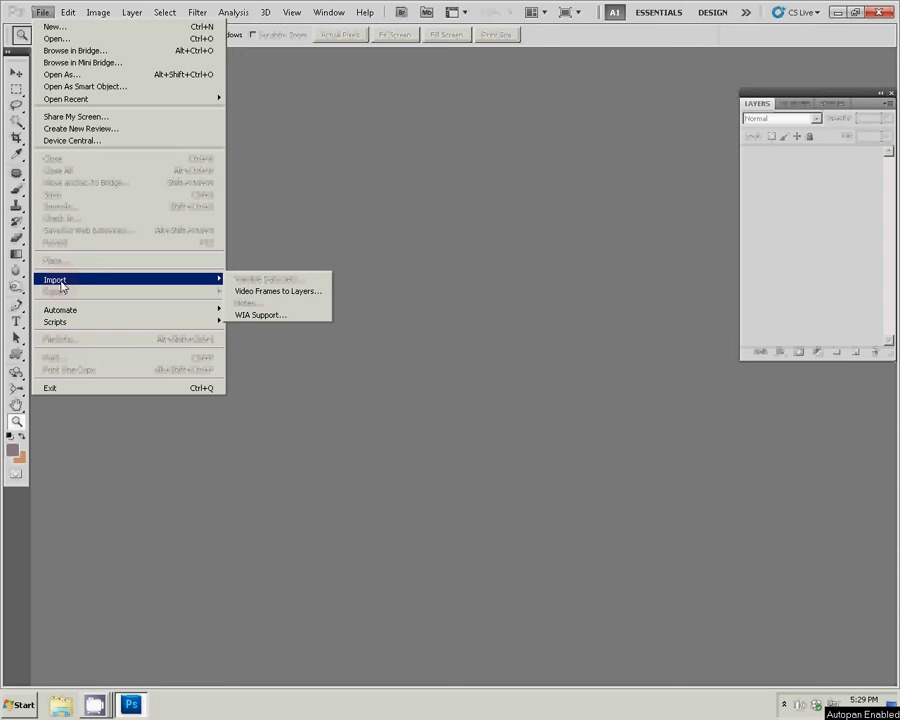
# Step: Start WIA Support scanner import to reach the CanoScan LiDE 120 device selection
pyautogui.click(262, 315)
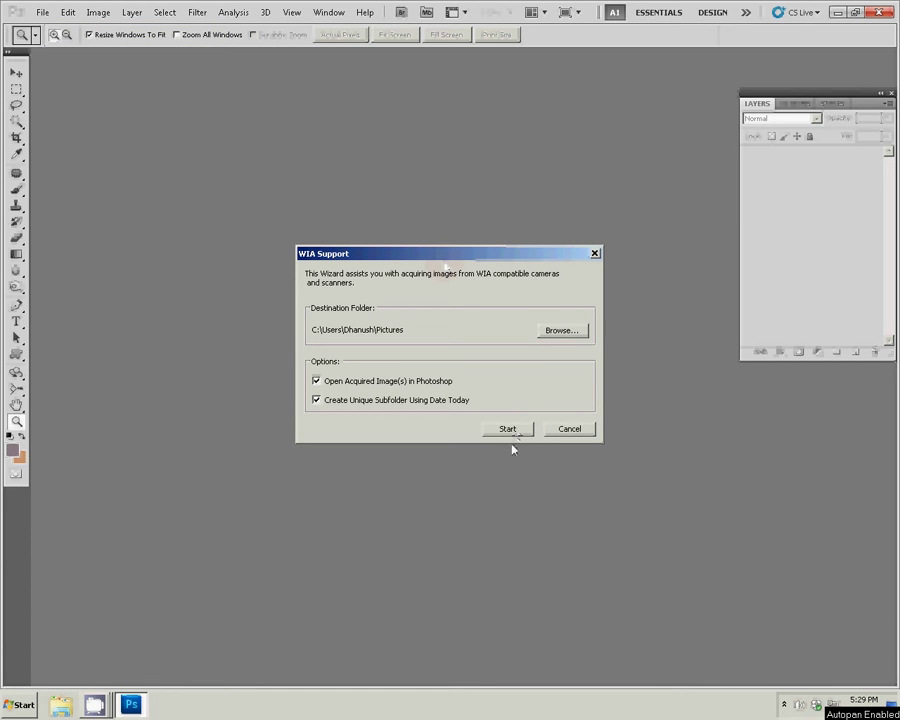
pyautogui.click(507, 429)
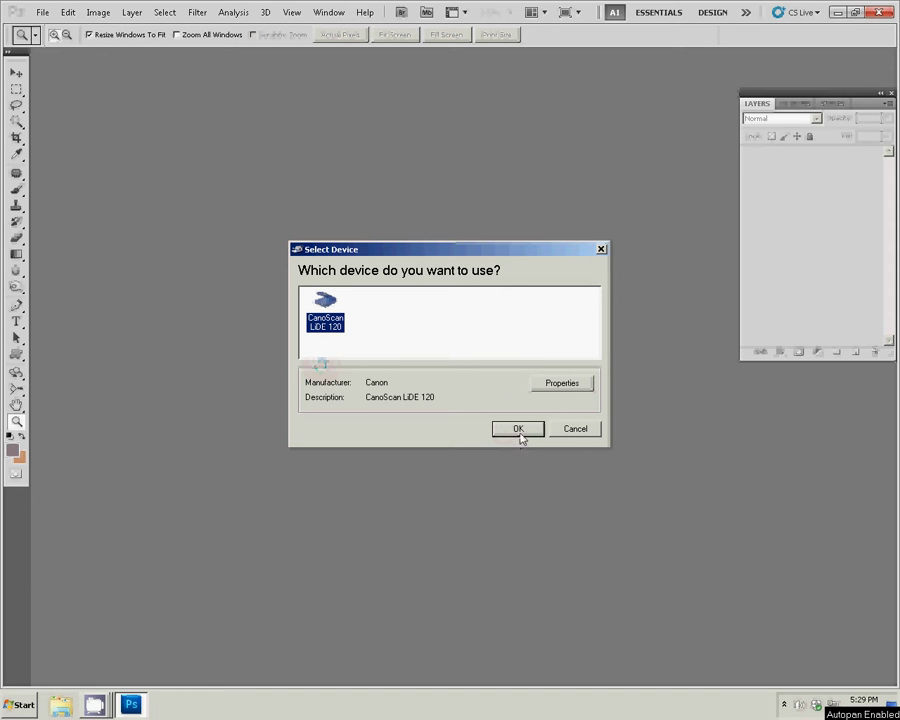
# Step: Choose the CanoScan LiDE 120 and set custom scan quality to 150 DPI
pyautogui.click(519, 431)
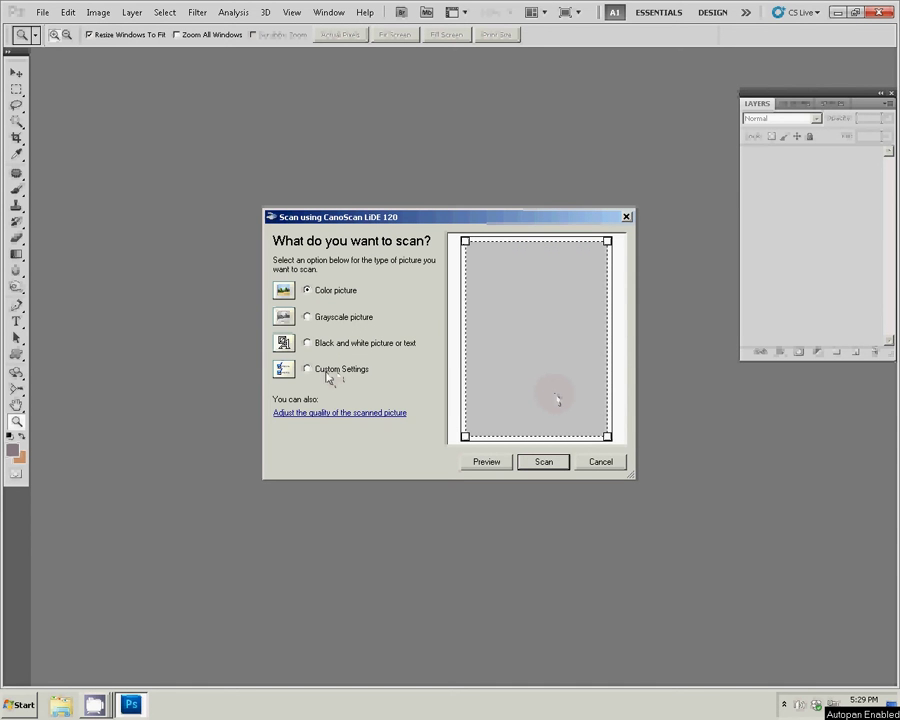
pyautogui.click(342, 413)
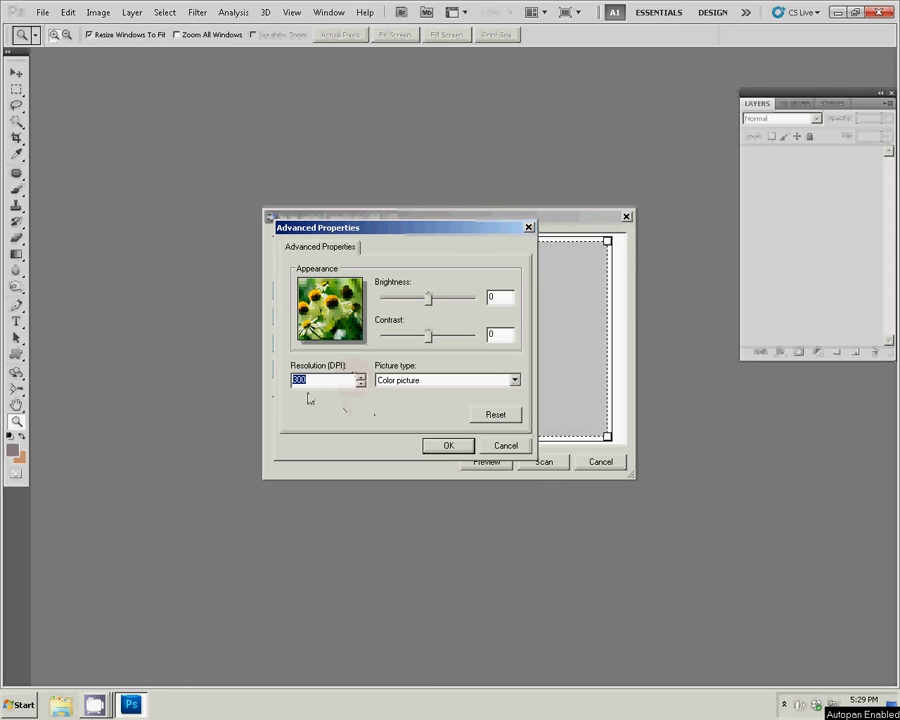
pyautogui.write('15')
pyautogui.write('0')
pyautogui.click(447, 446)
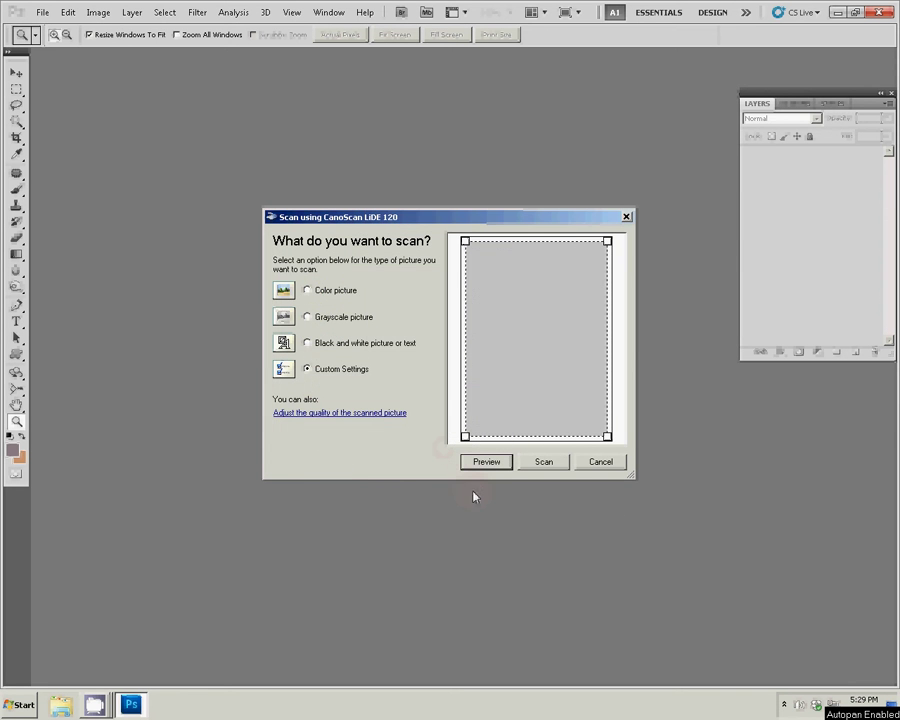
pyautogui.click(470, 463)
# Step: Preview the scanner bed, frame the Paytm standee, and scan it in as IMG.bmp
pyautogui.click(478, 464)
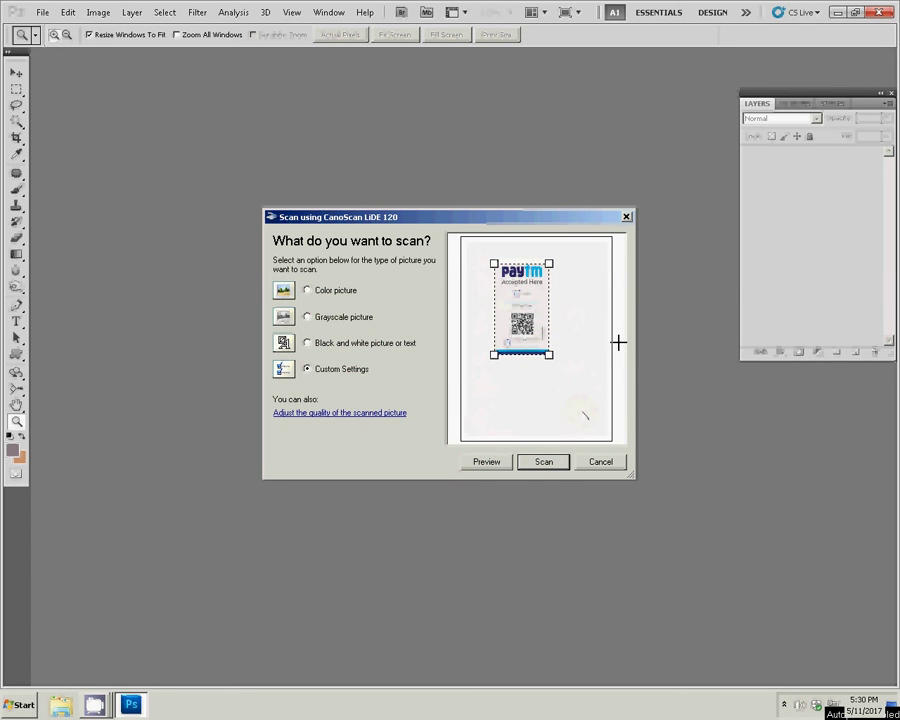
pyautogui.moveTo(494, 263); pyautogui.dragTo(492, 258)
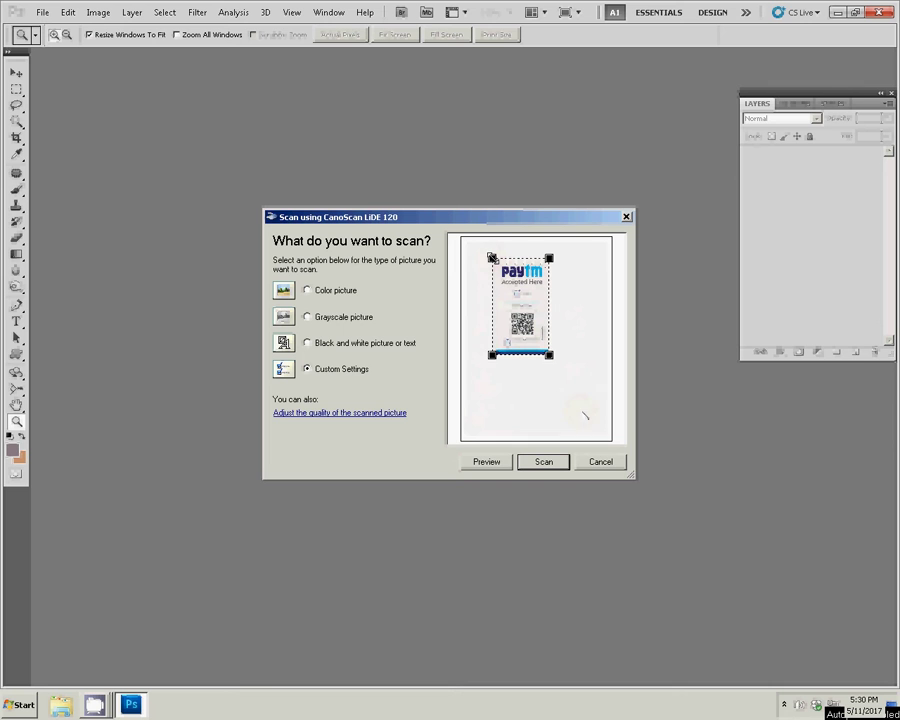
pyautogui.moveTo(549, 355); pyautogui.dragTo(554, 362)
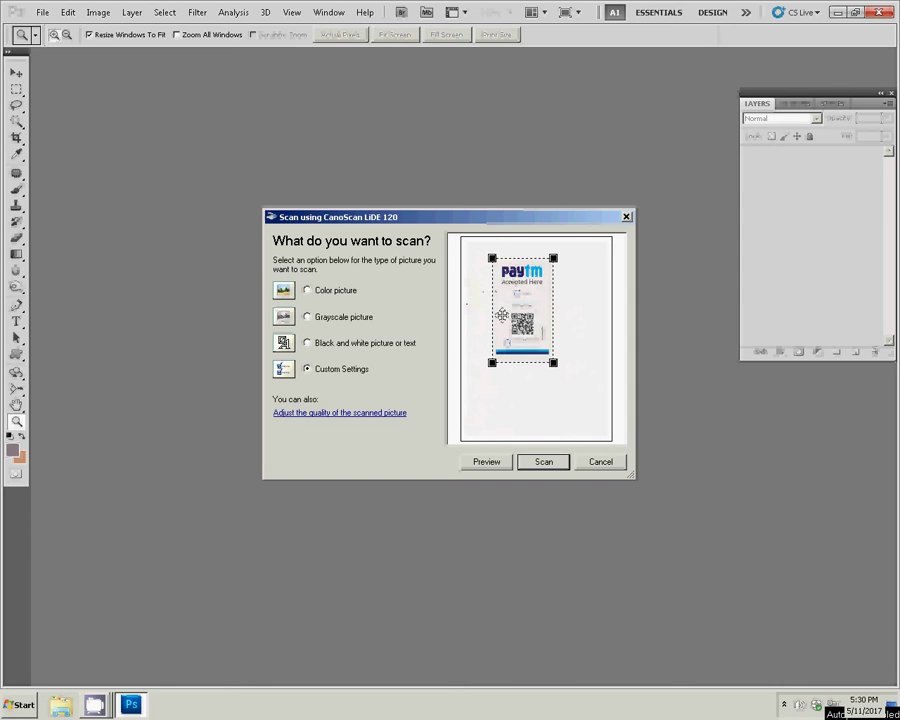
pyautogui.click(545, 466)
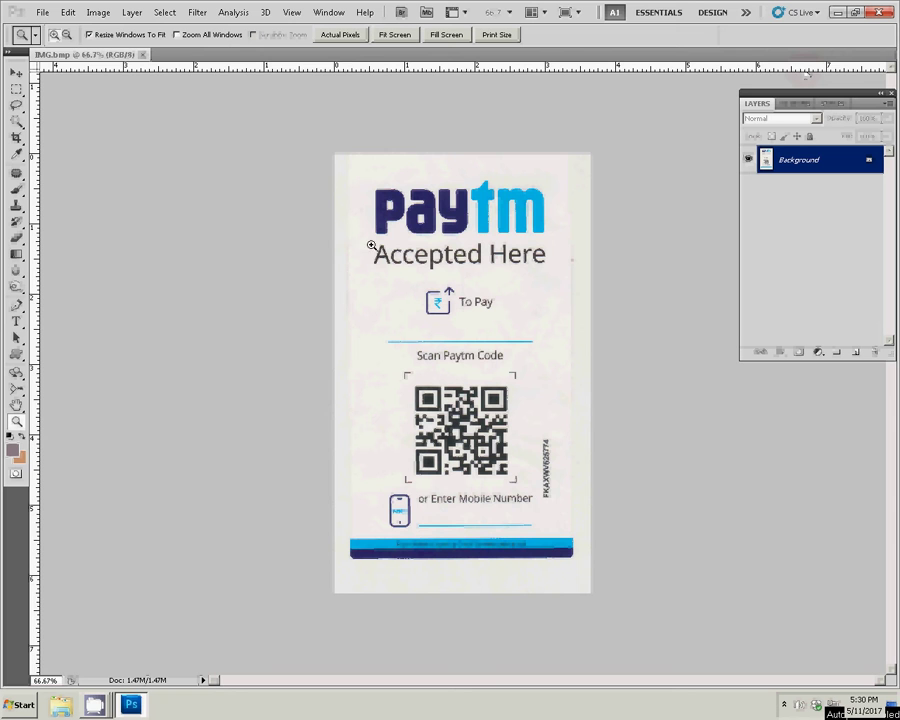
# Step: Zoom the scanned card to 200% around 'Scan Paytm Code'
pyautogui.click(476, 365)
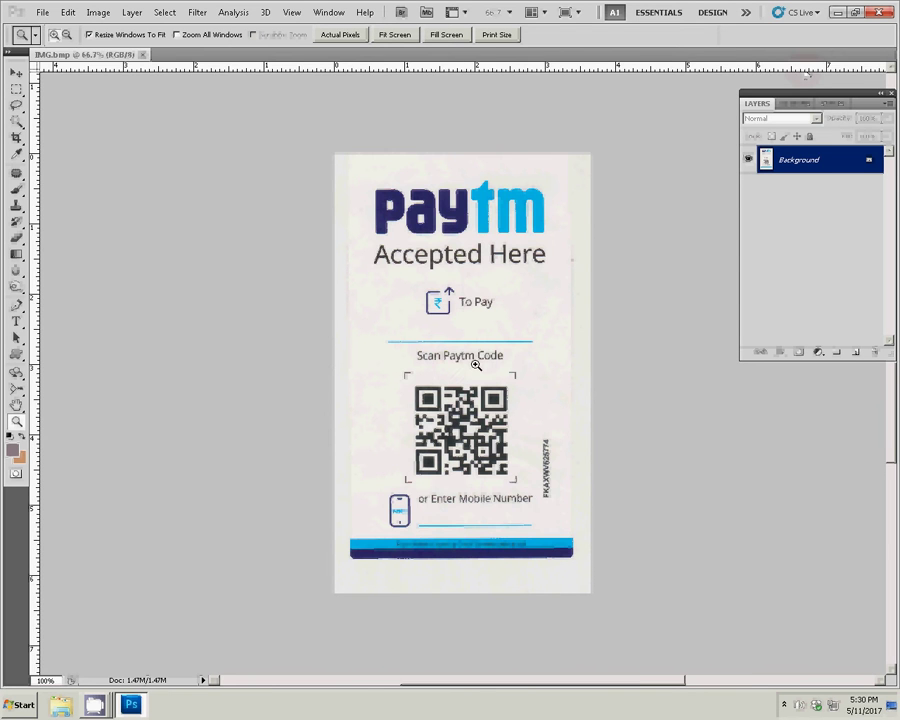
pyautogui.click(473, 362)
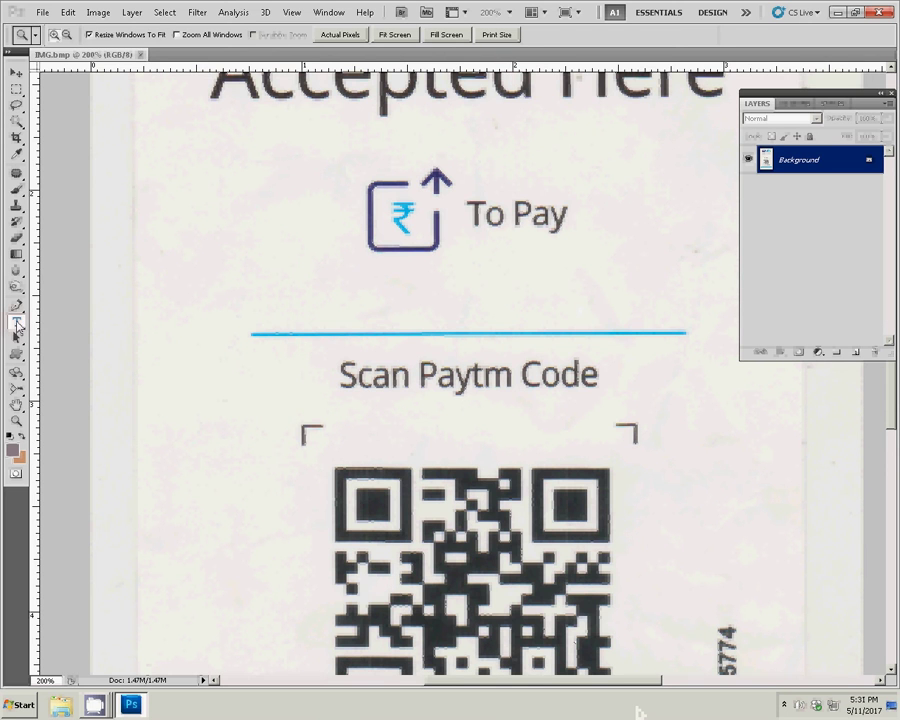
# Step: Add a 24 pt text layer reading 'Coorg Bake House' on the blank line below To Pay
pyautogui.click(17, 322)
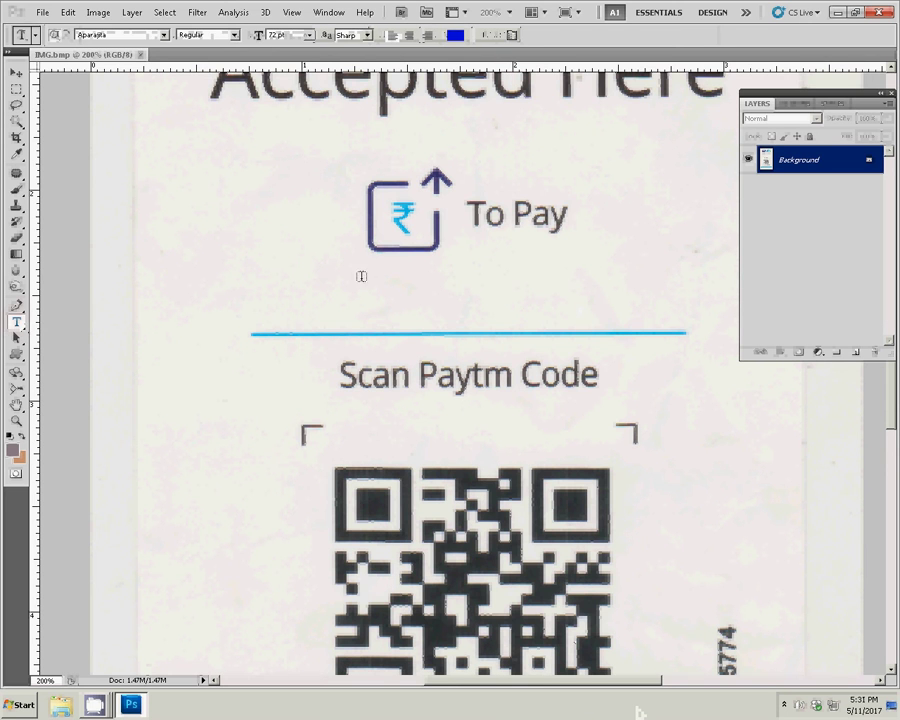
pyautogui.click(266, 310)
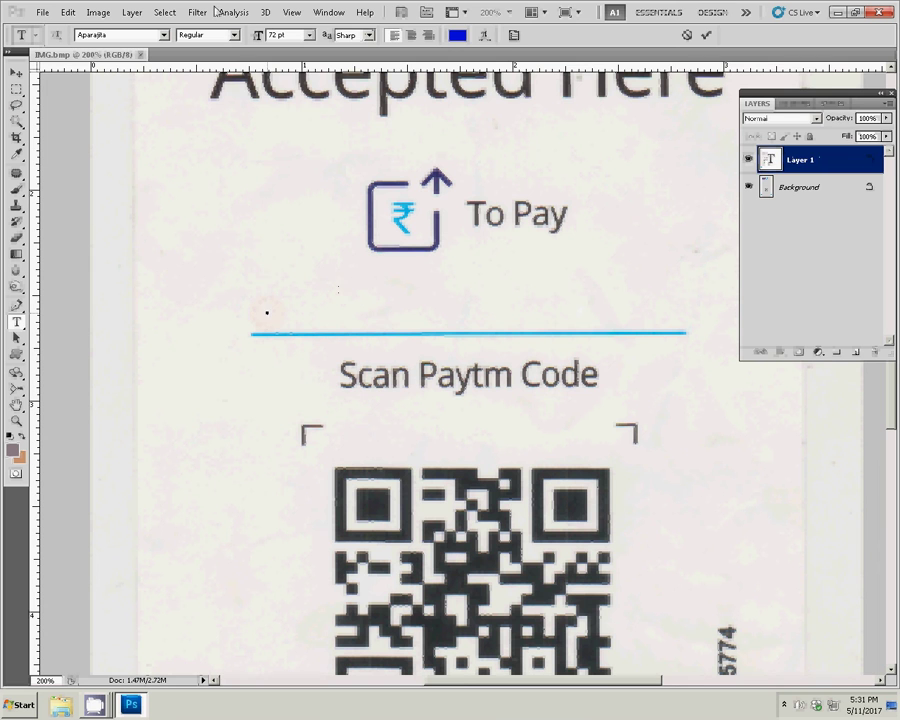
pyautogui.click(309, 35)
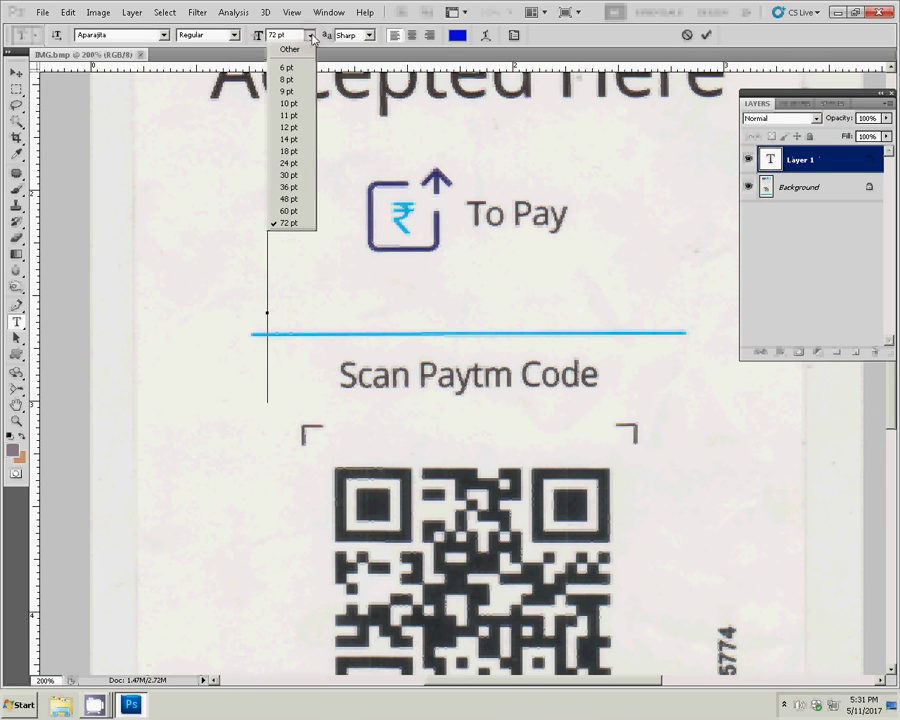
pyautogui.click(283, 171)
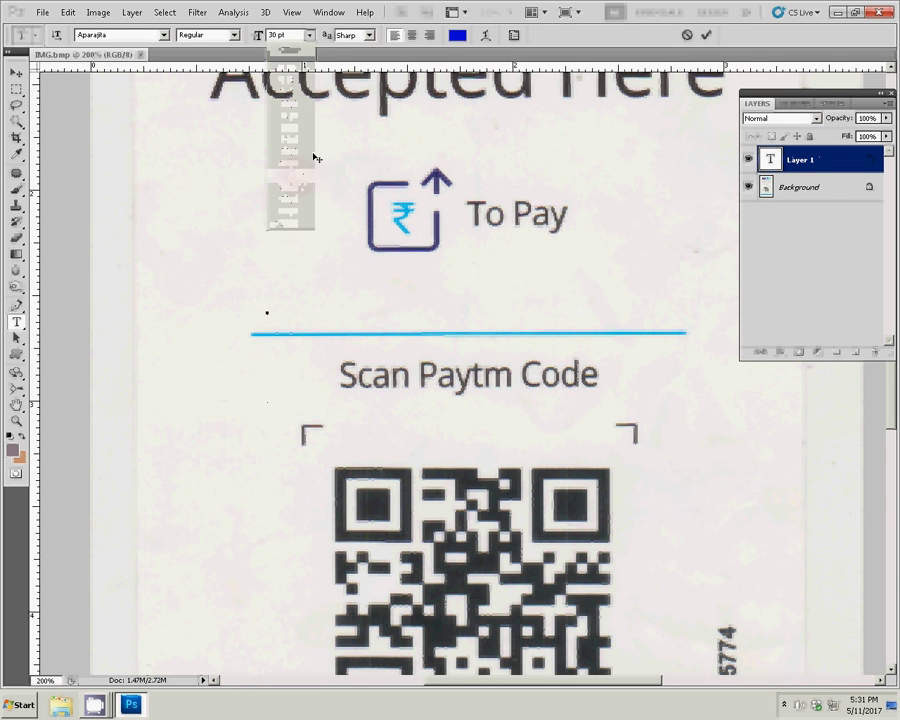
pyautogui.click(311, 35)
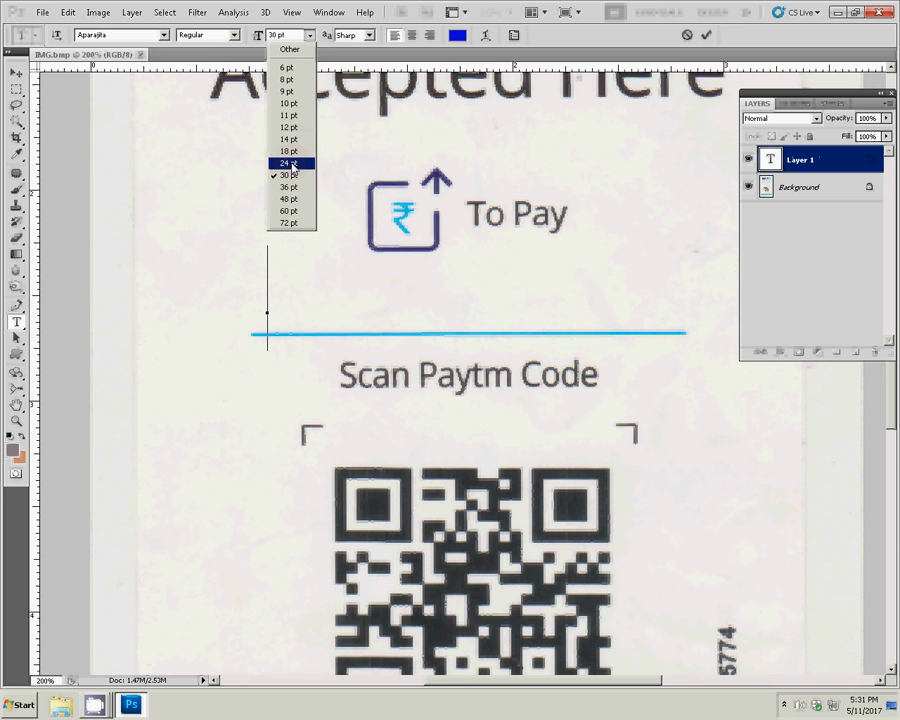
pyautogui.press('Return')
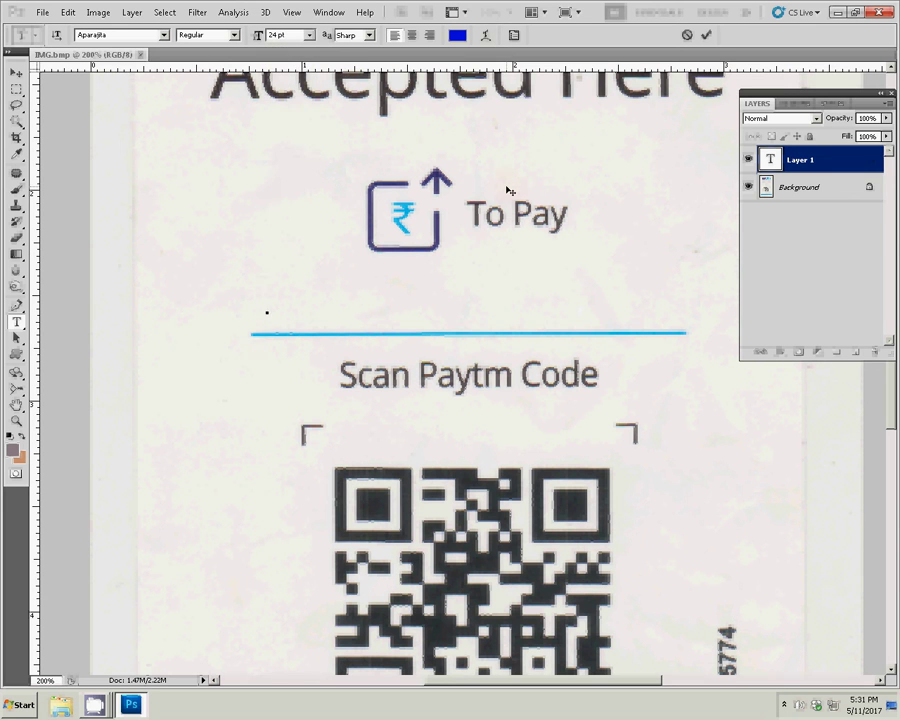
pyautogui.write('C')
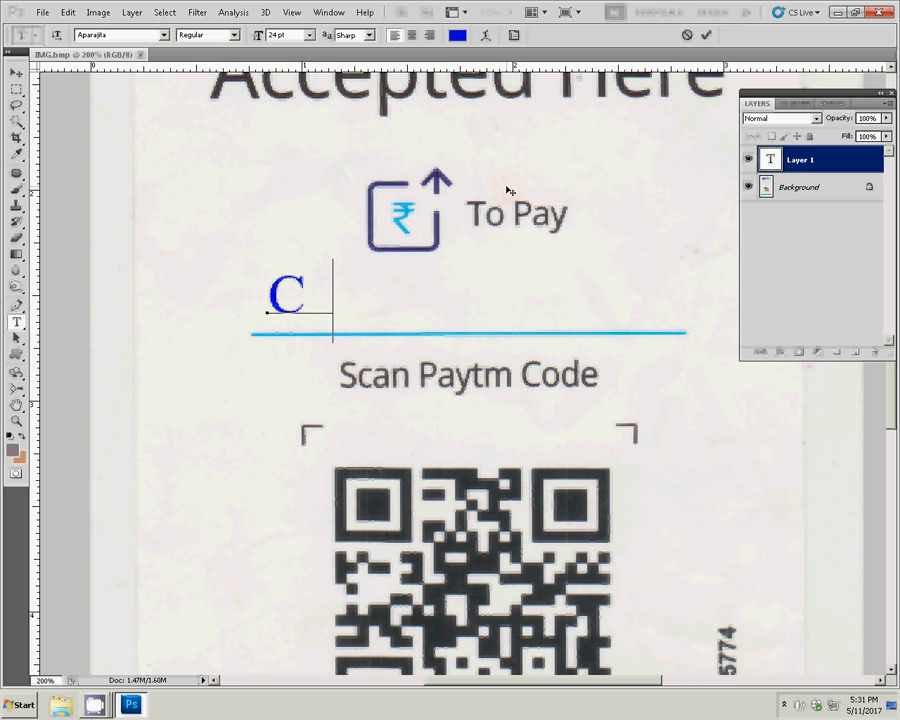
pyautogui.write('o')
pyautogui.write('o')
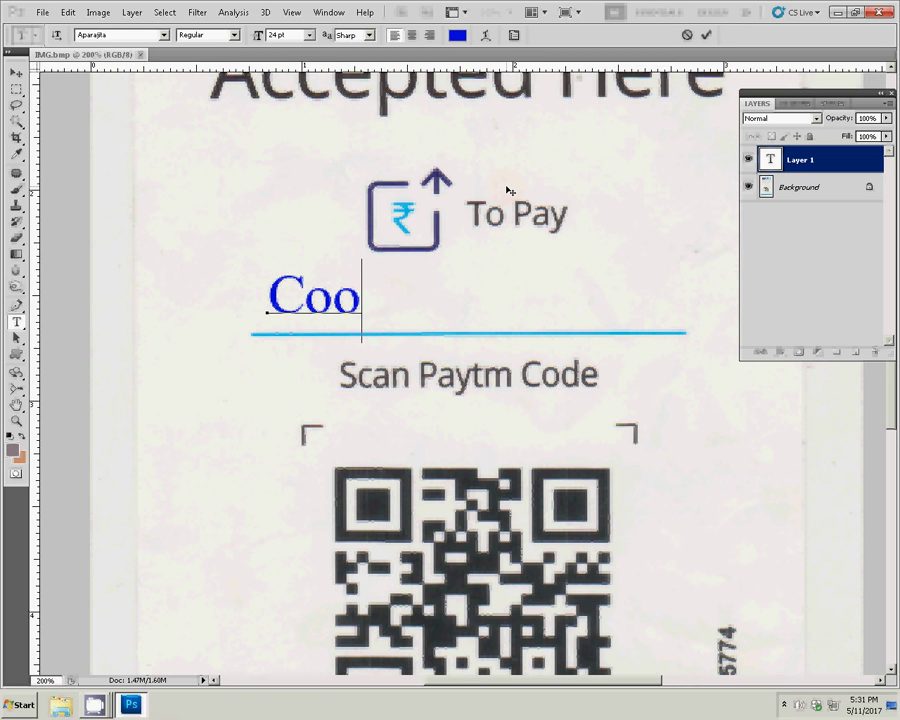
pyautogui.write('r')
pyautogui.write('g')
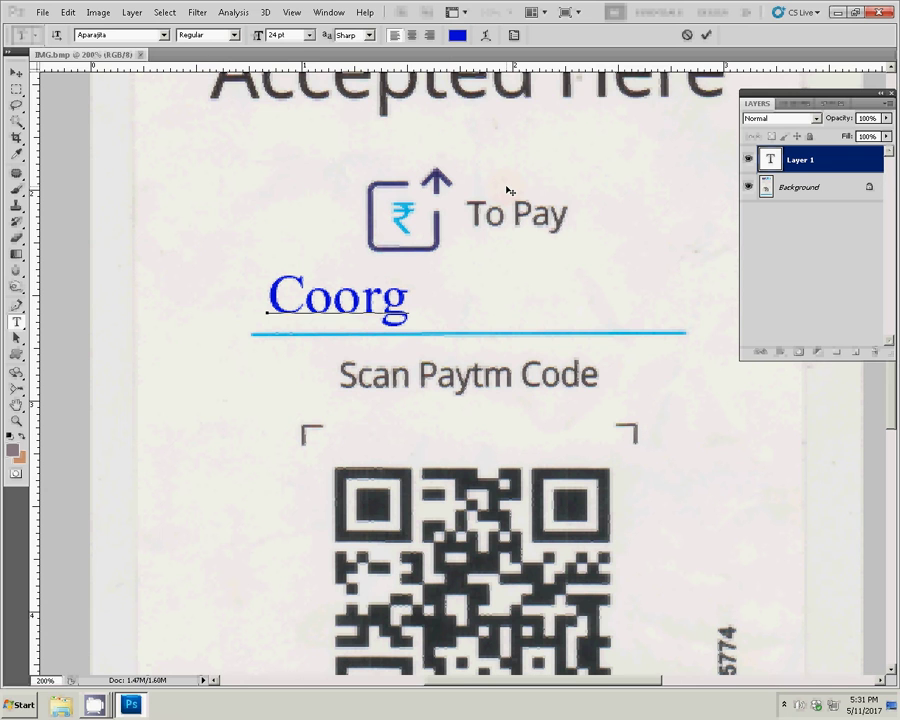
pyautogui.write(' Ba')
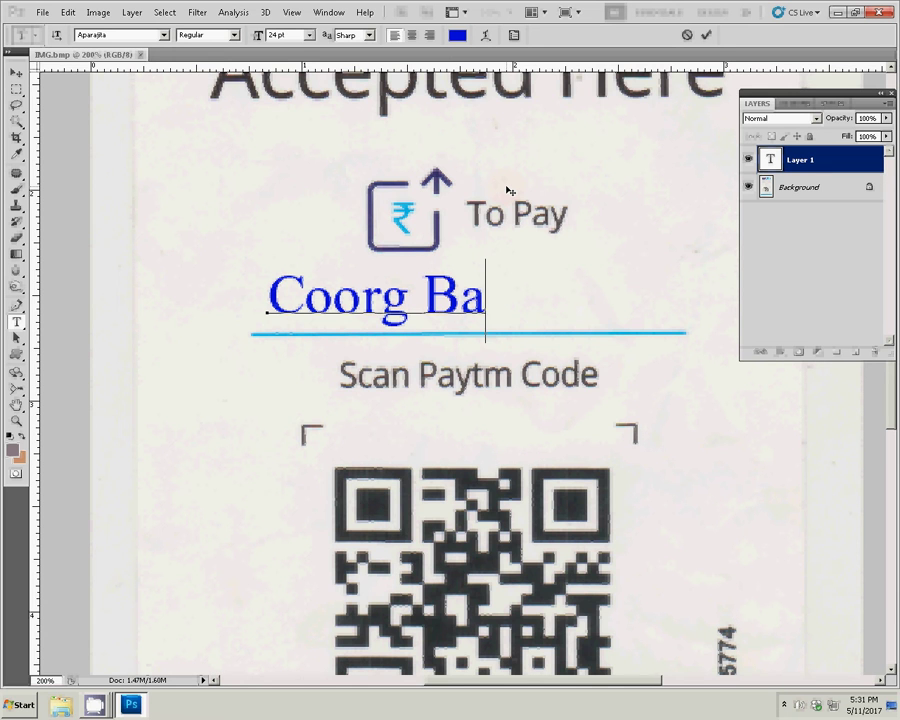
pyautogui.write('ke')
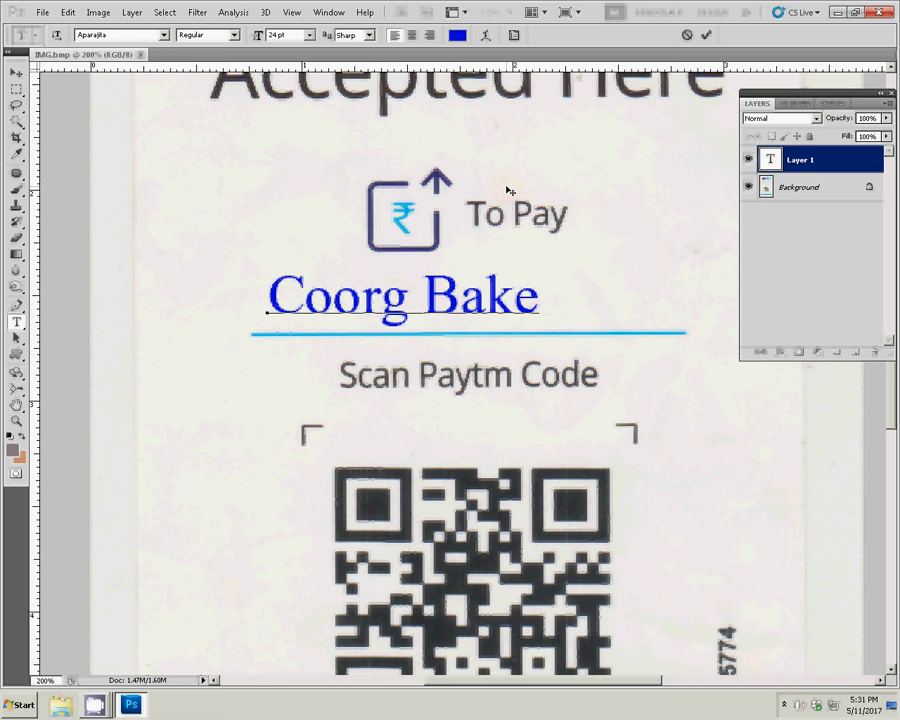
pyautogui.write(' H')
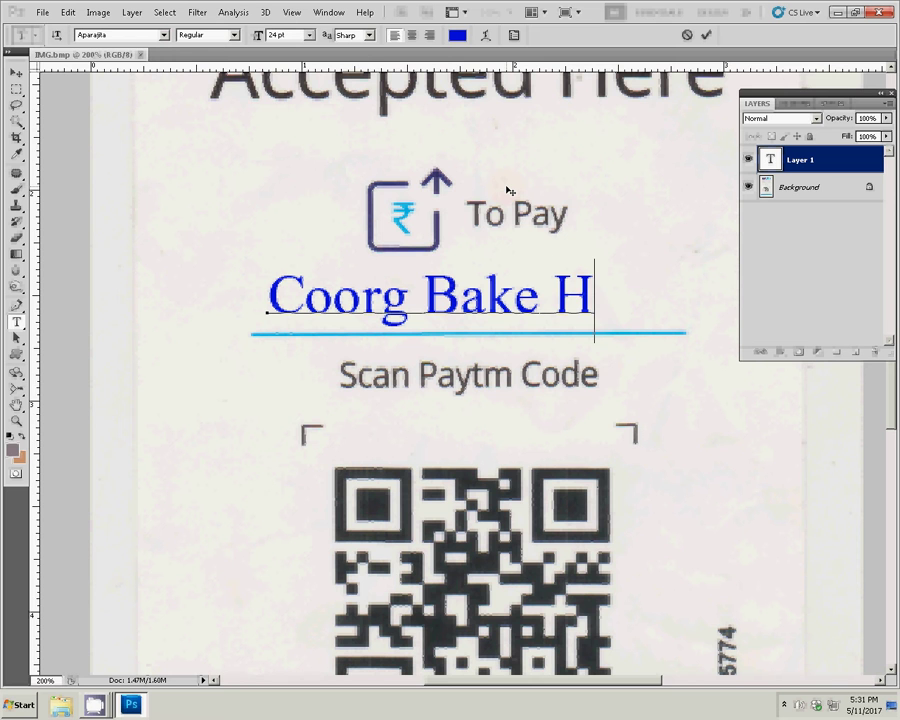
pyautogui.write('ou')
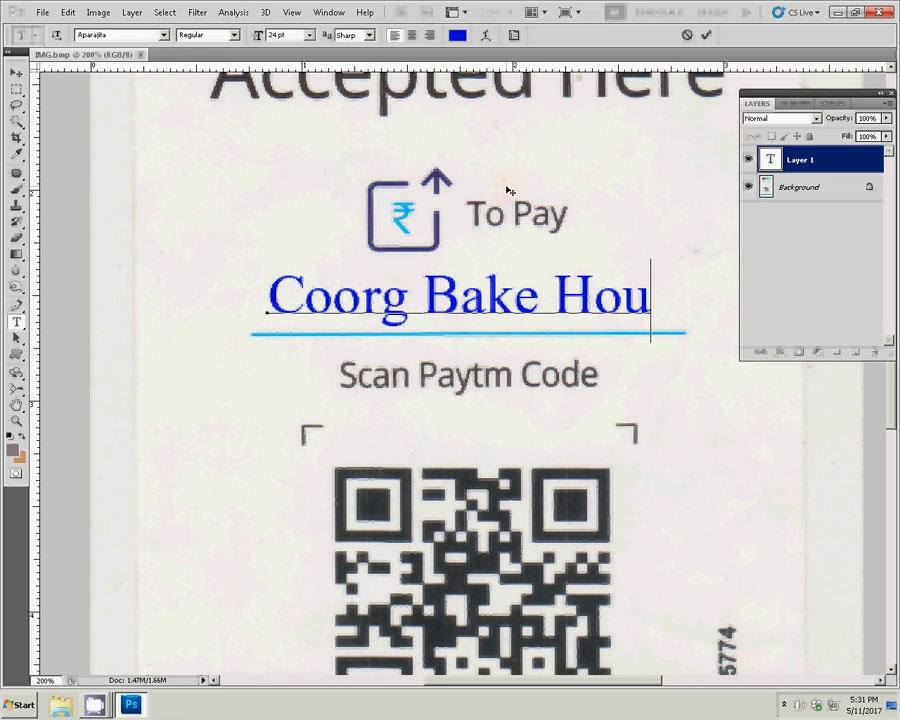
pyautogui.write('se')
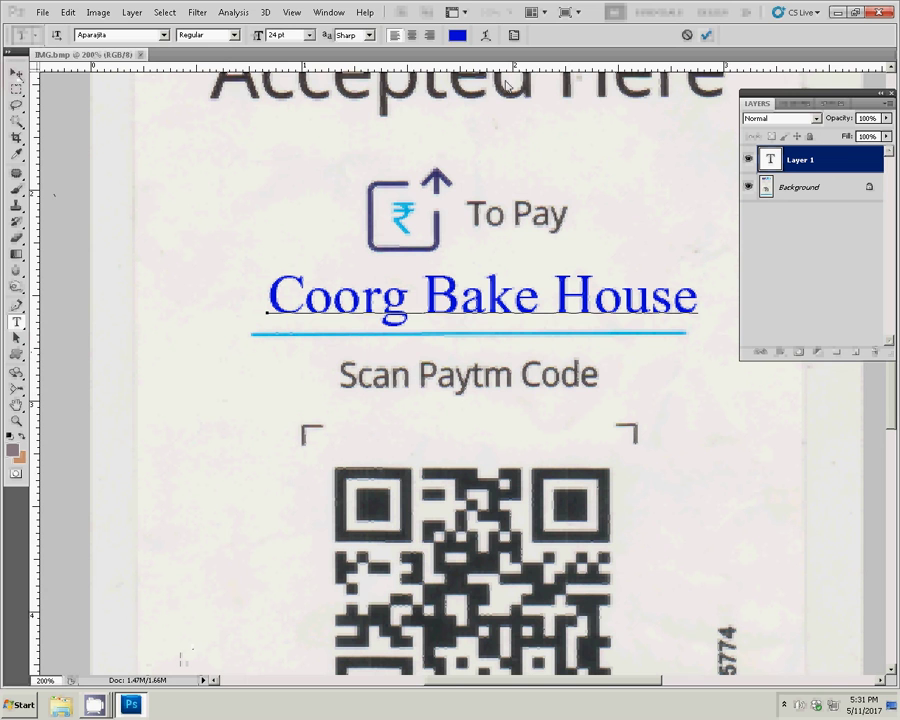
pyautogui.click(702, 40)
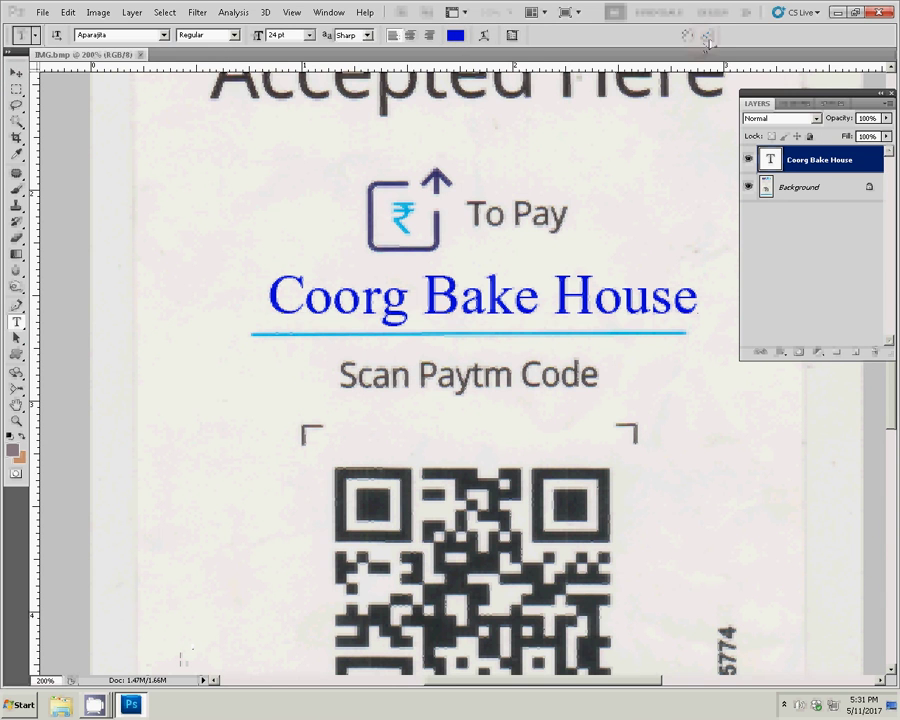
pyautogui.press('v')
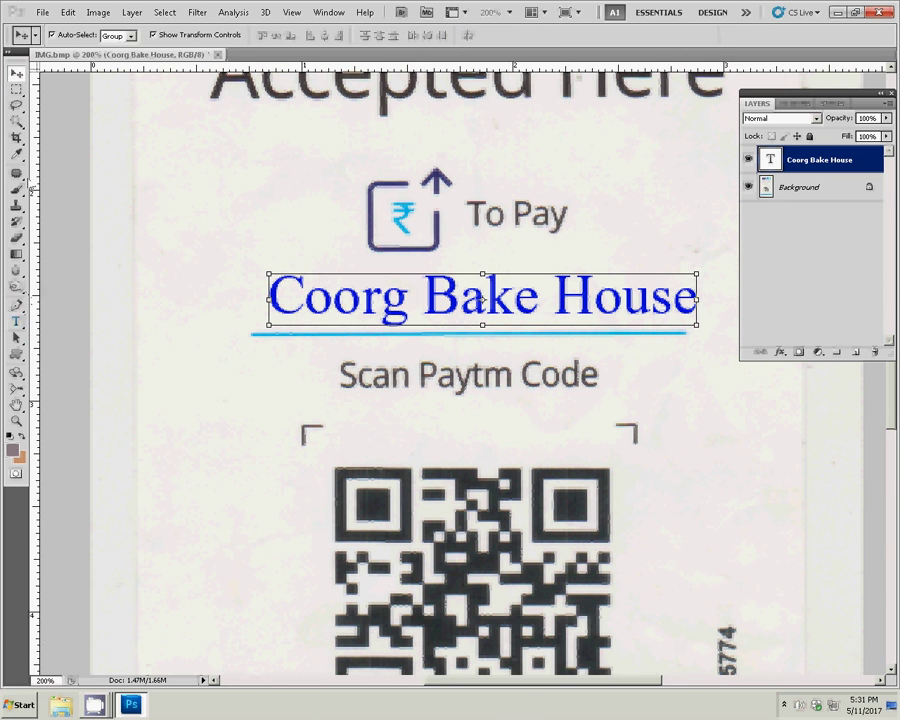
# Step: Sample the rupee symbol's light blue and select all of the Coorg Bake House text
pyautogui.click(17, 153)
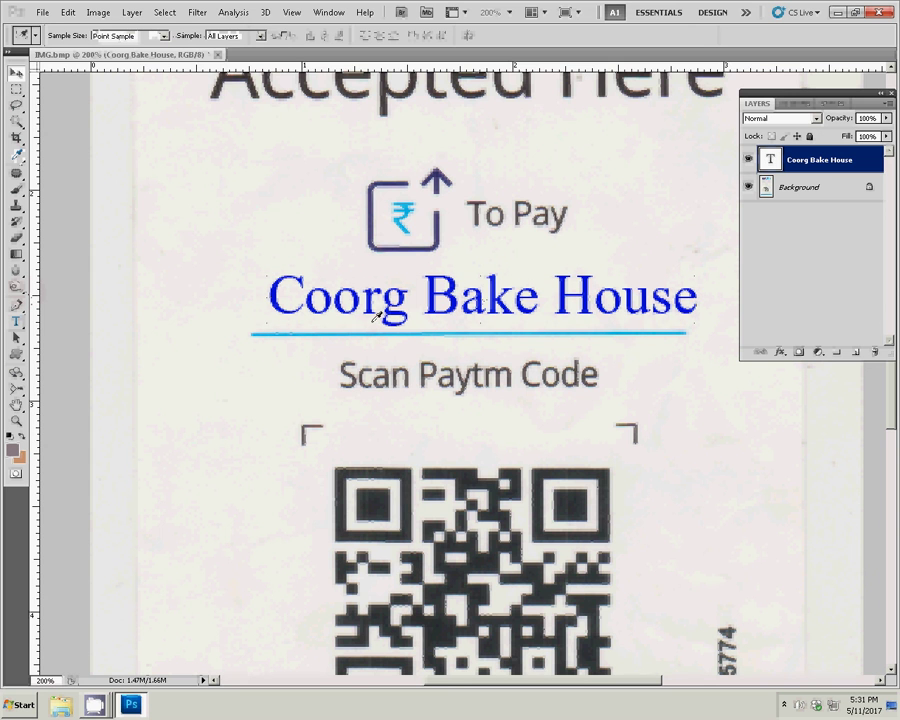
pyautogui.click(413, 207)
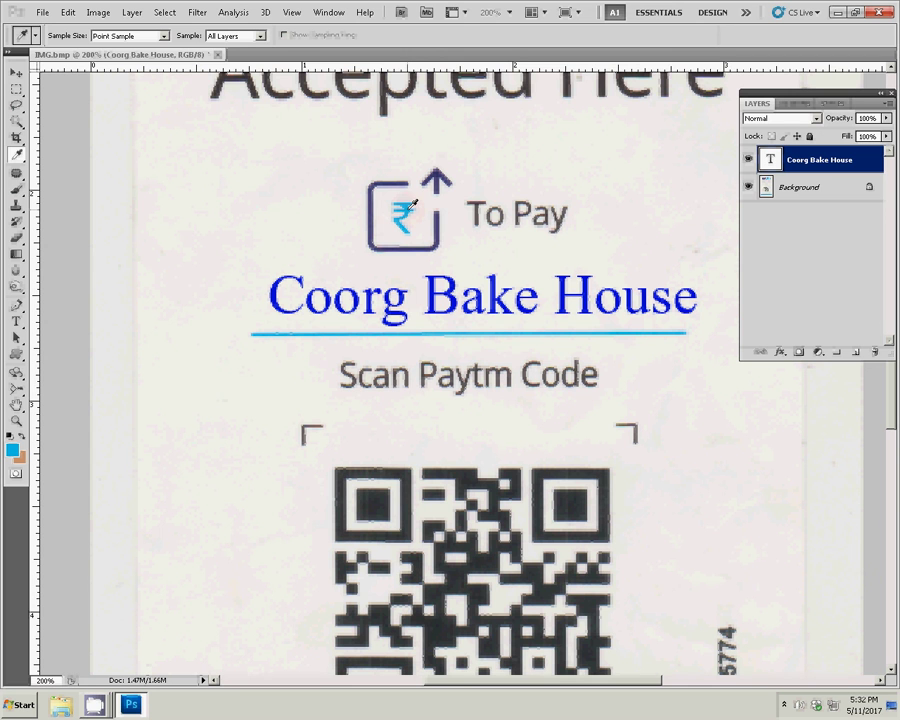
pyautogui.press('t')
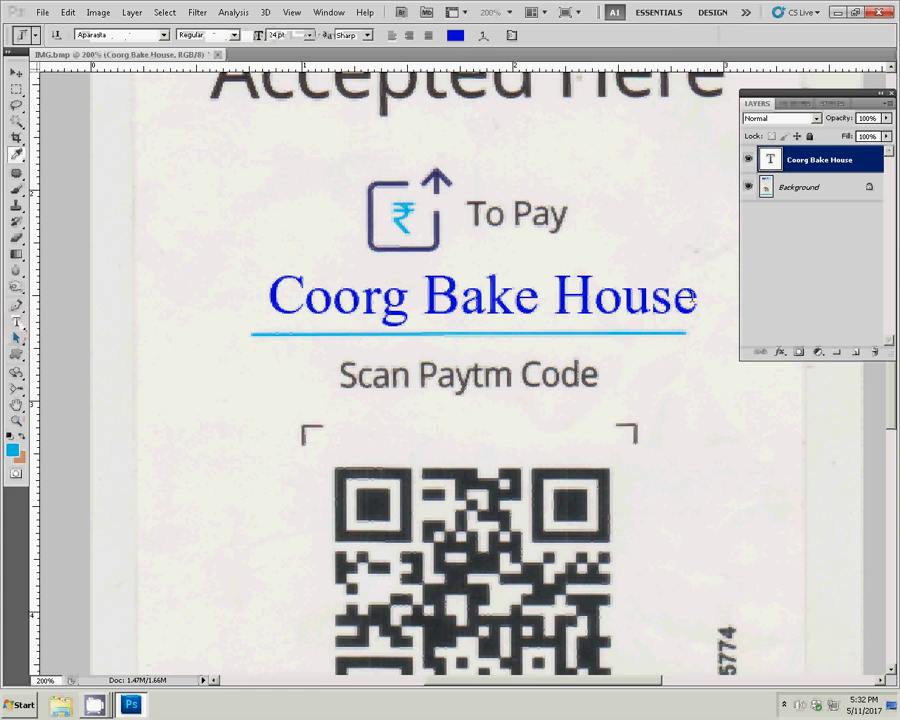
pyautogui.moveTo(694, 298); pyautogui.dragTo(266, 300)
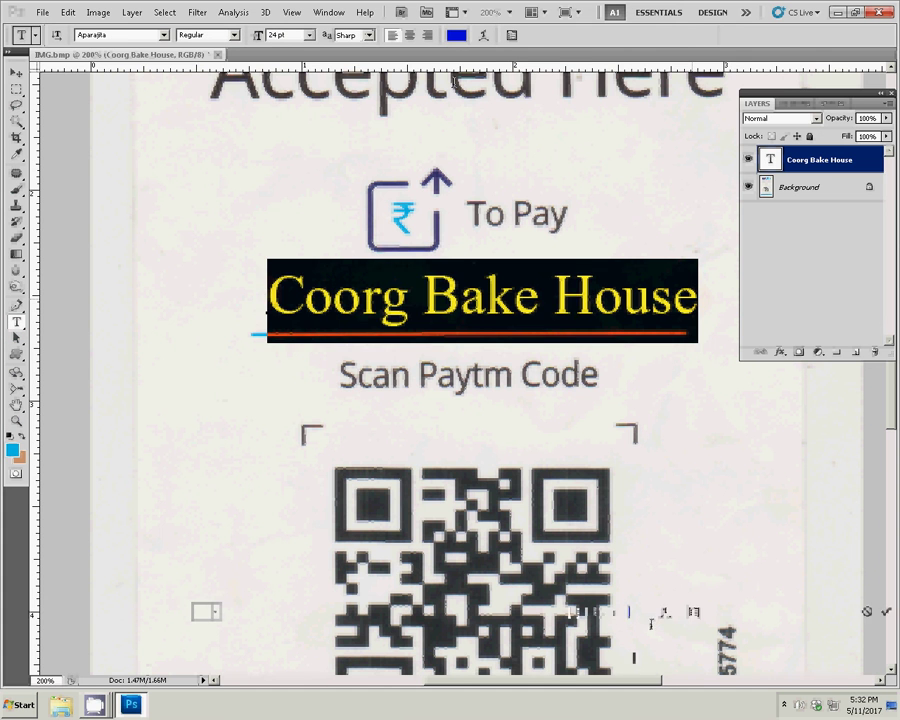
# Step: Set the text colour to RGB 87/186/229 (57bae5) and commit it
pyautogui.click(456, 35)
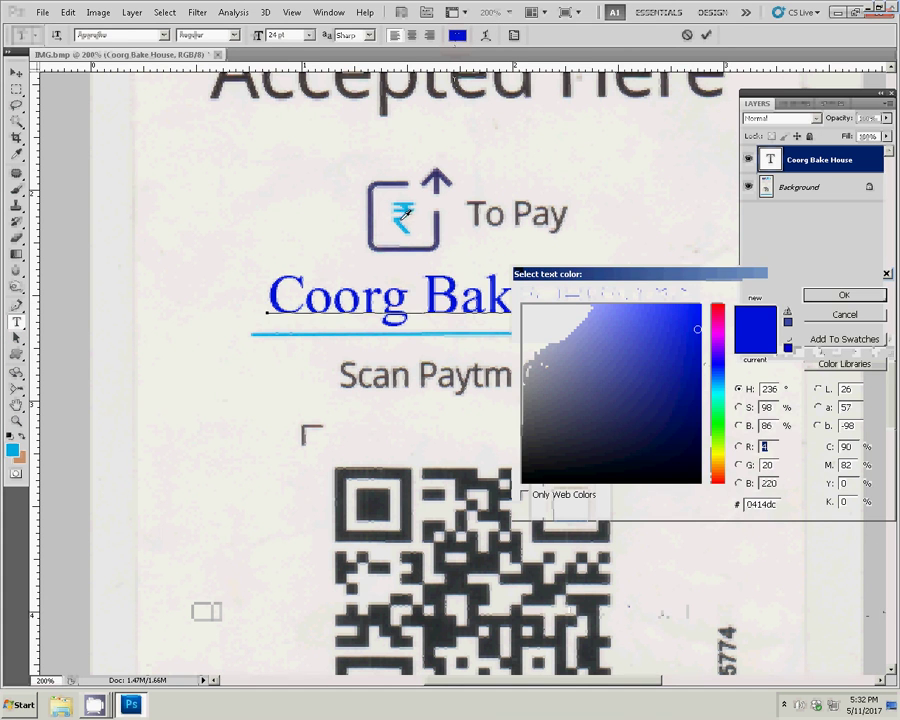
pyautogui.write('87')
pyautogui.press('Tab')
pyautogui.write('186')
pyautogui.press('Tab')
pyautogui.write('229')
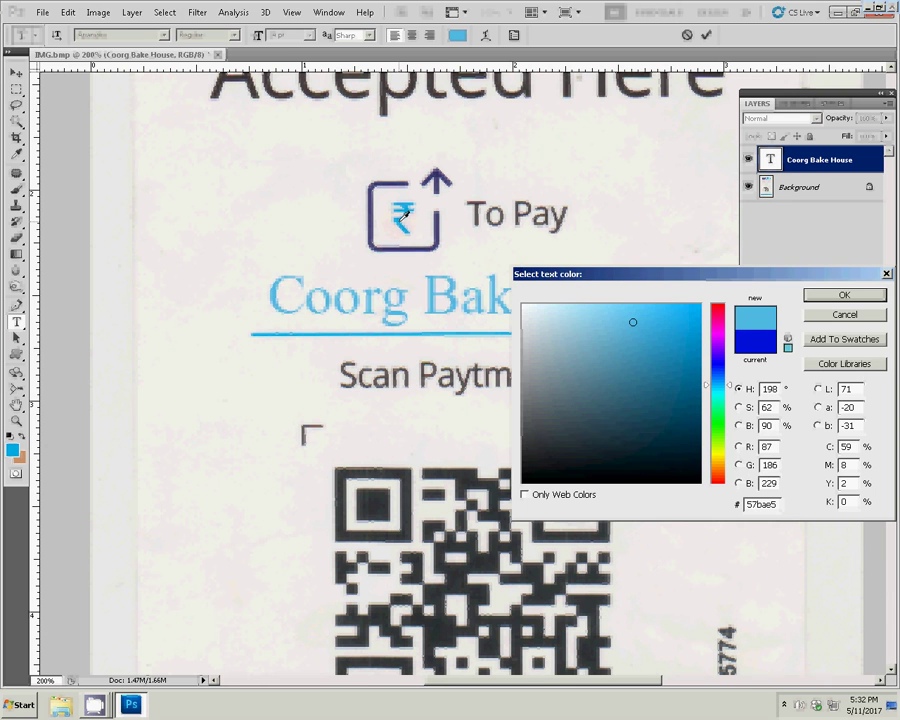
pyautogui.click(845, 295)
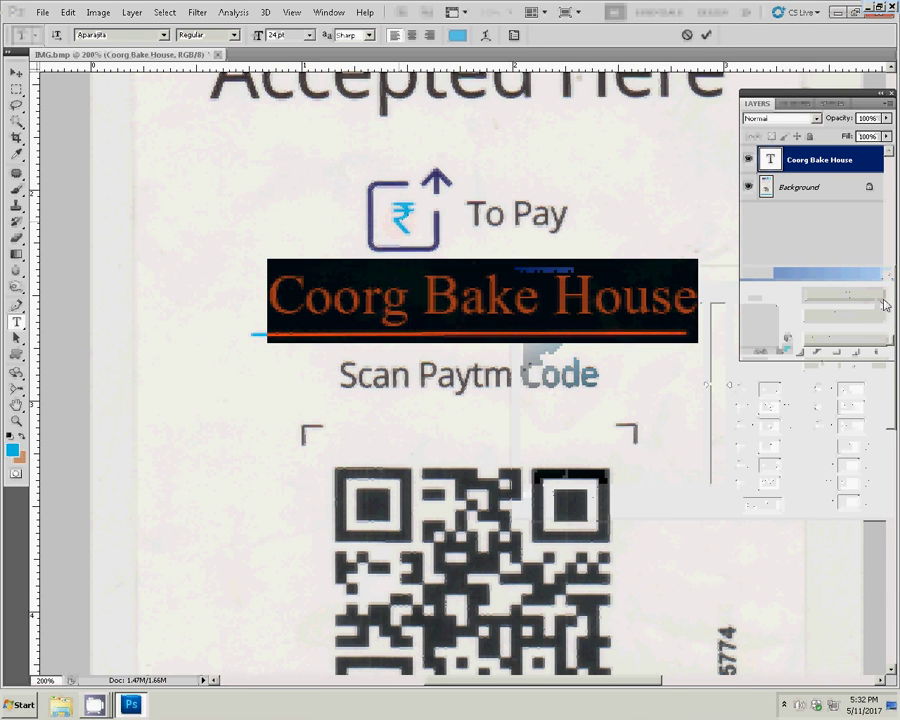
pyautogui.click(706, 35)
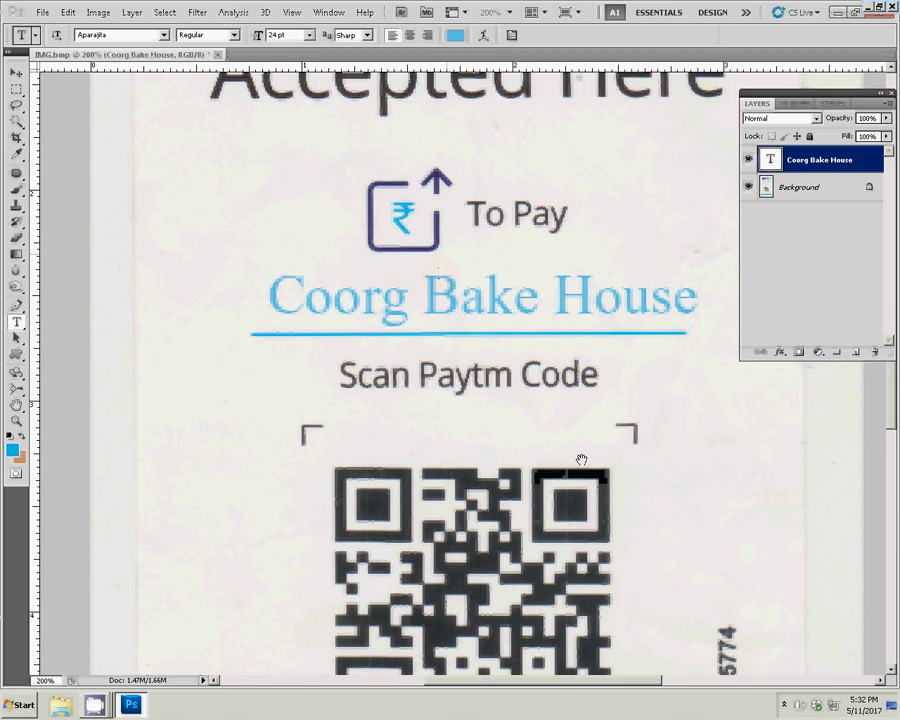
pyautogui.moveTo(581, 460); pyautogui.dragTo(521, 307)
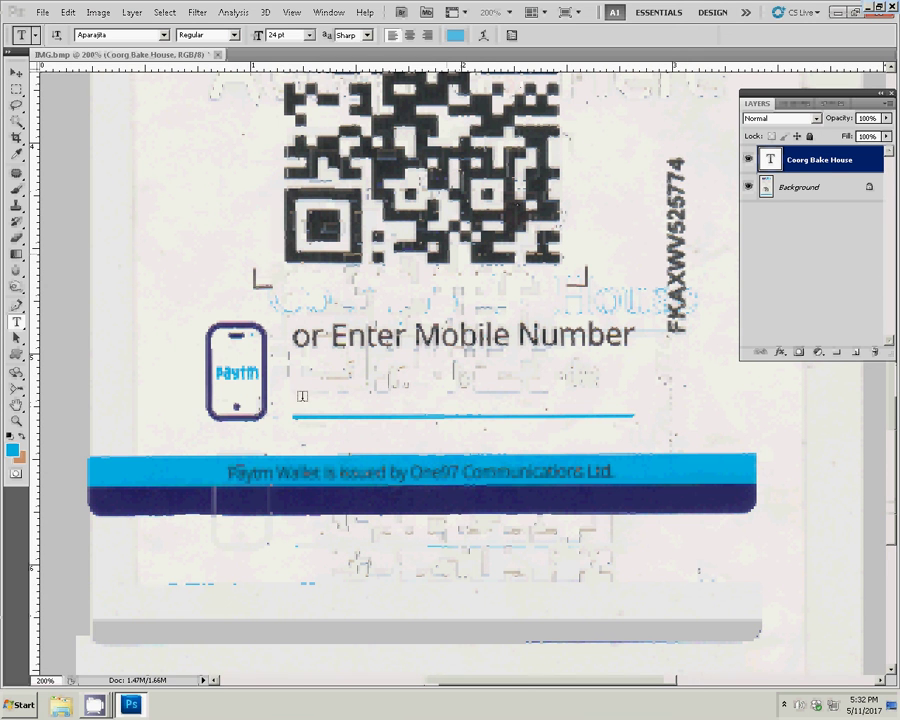
# Step: Type the shop's mobile number on the Enter Mobile Number line and commit it
pyautogui.click(298, 402)
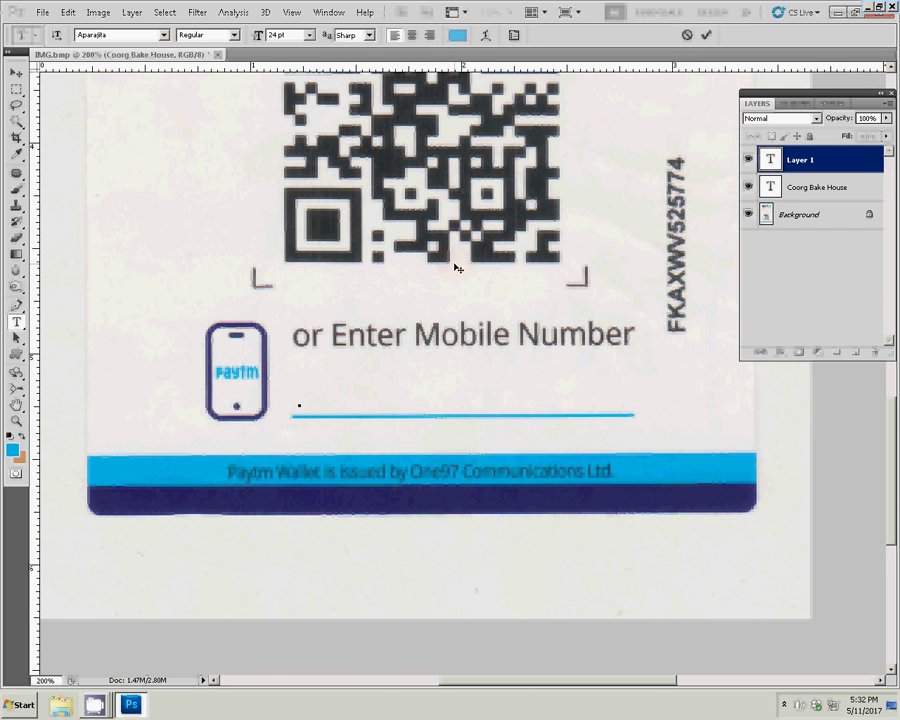
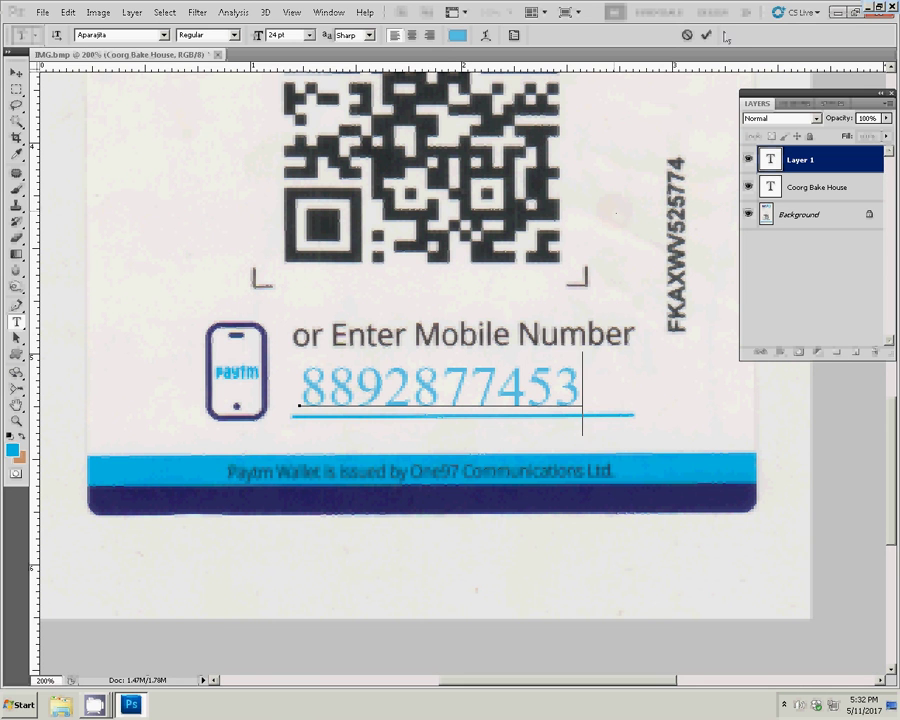
pyautogui.click(16, 73)
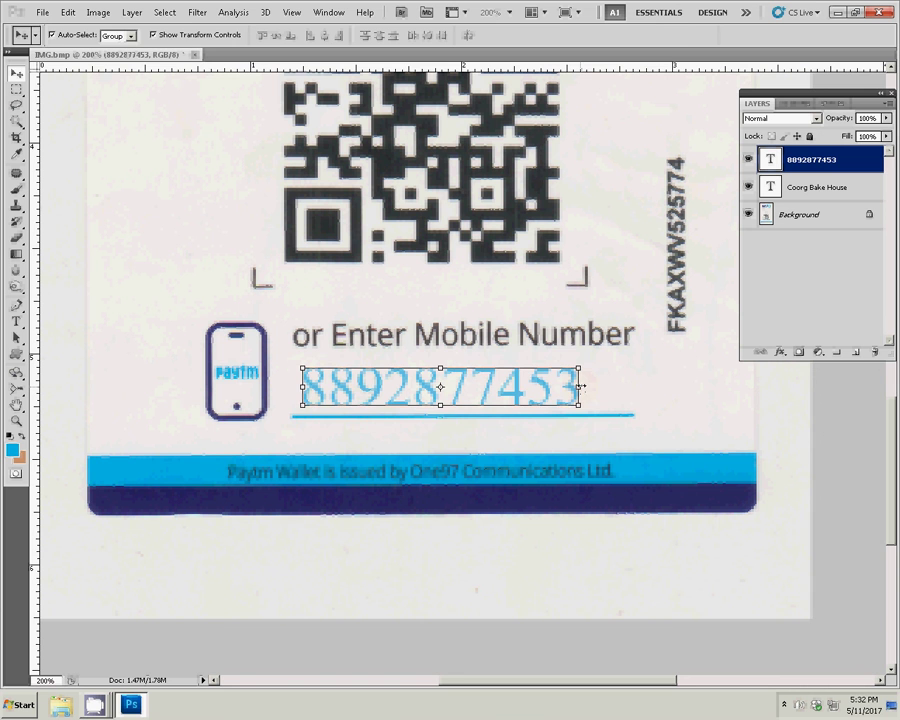
# Step: Stretch the mobile number to 122% width across the line, nudge it up, and commit
pyautogui.moveTo(580, 386); pyautogui.dragTo(633, 398)
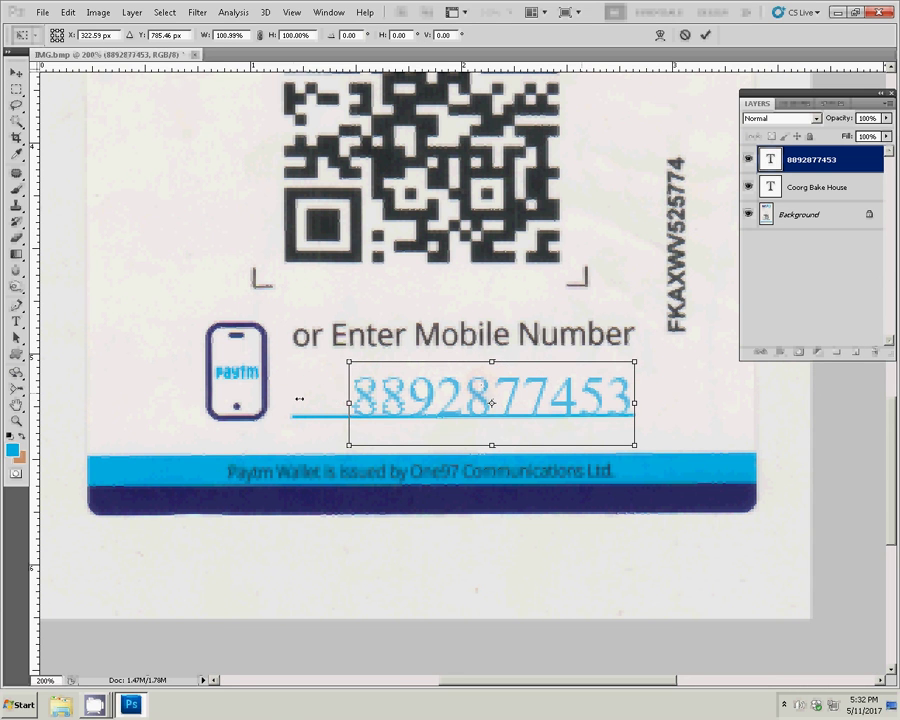
pyautogui.moveTo(299, 399); pyautogui.dragTo(289, 402)
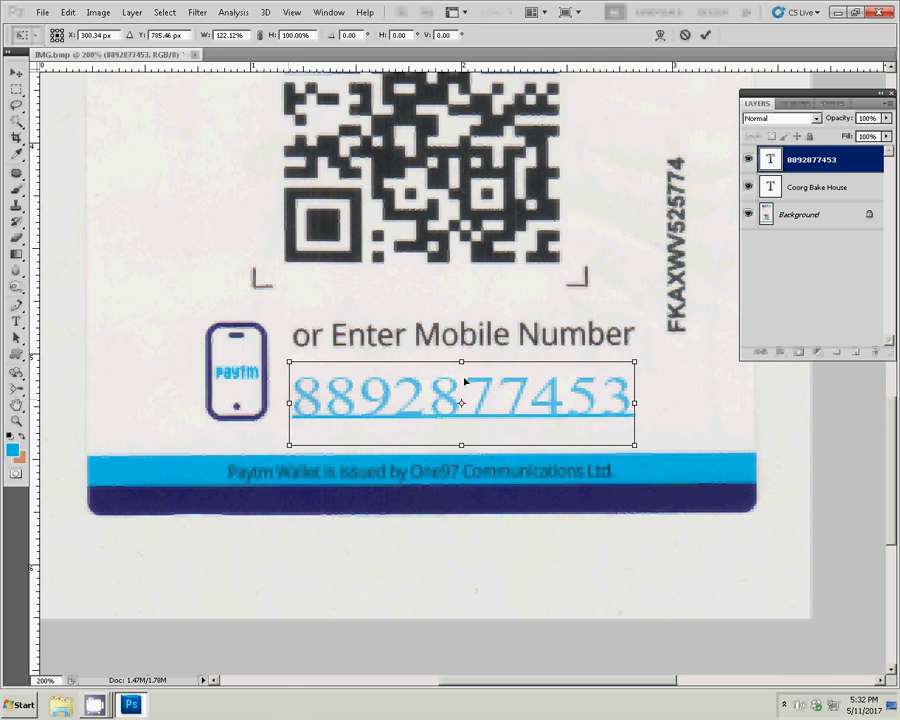
pyautogui.moveTo(464, 380); pyautogui.dragTo(474, 370)
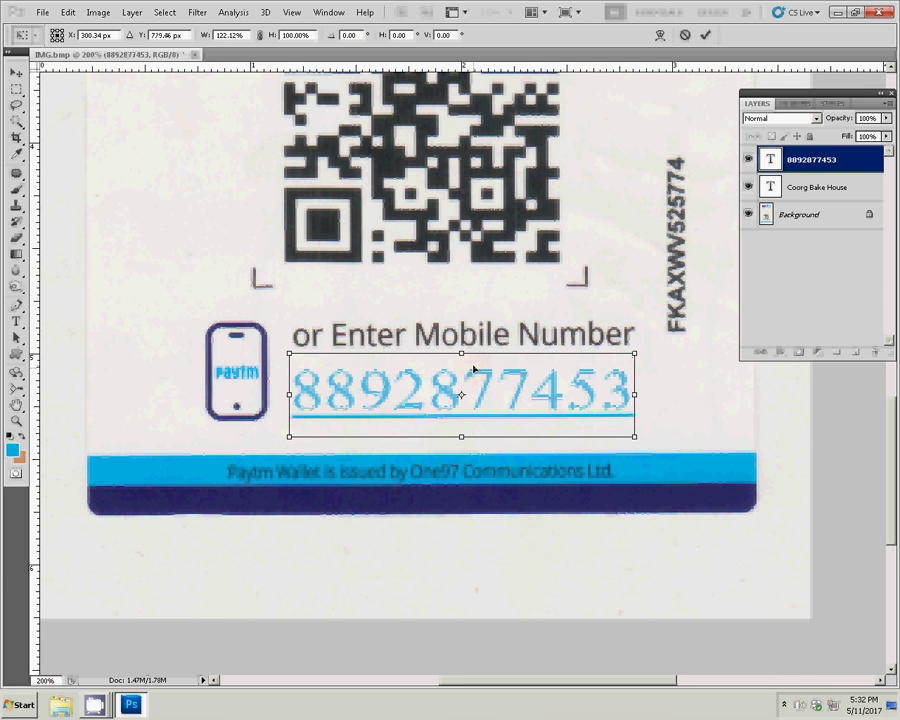
pyautogui.click(705, 35)
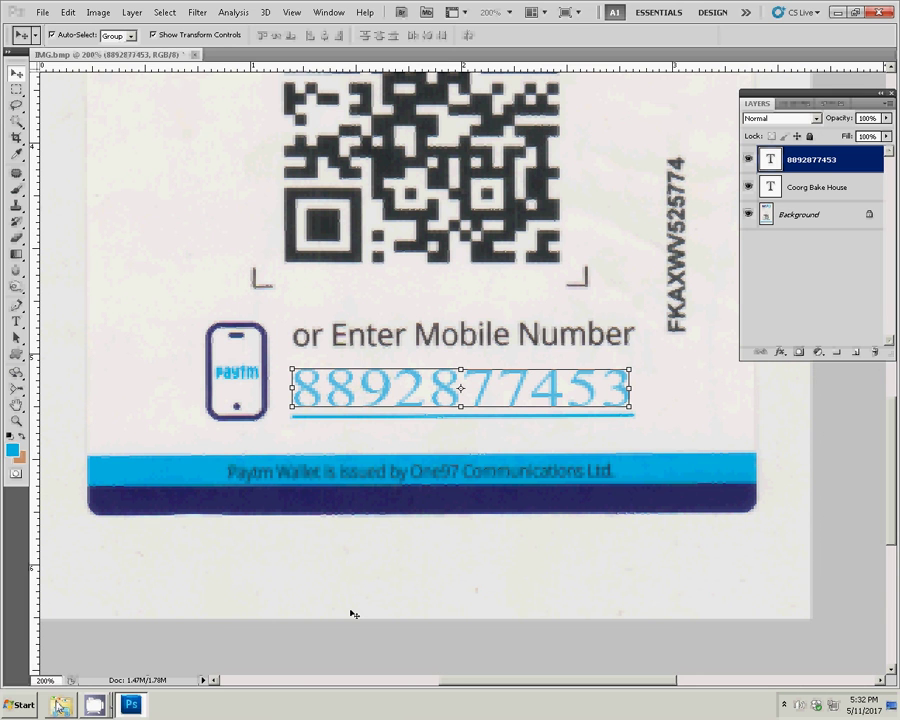
pyautogui.click(785, 705)
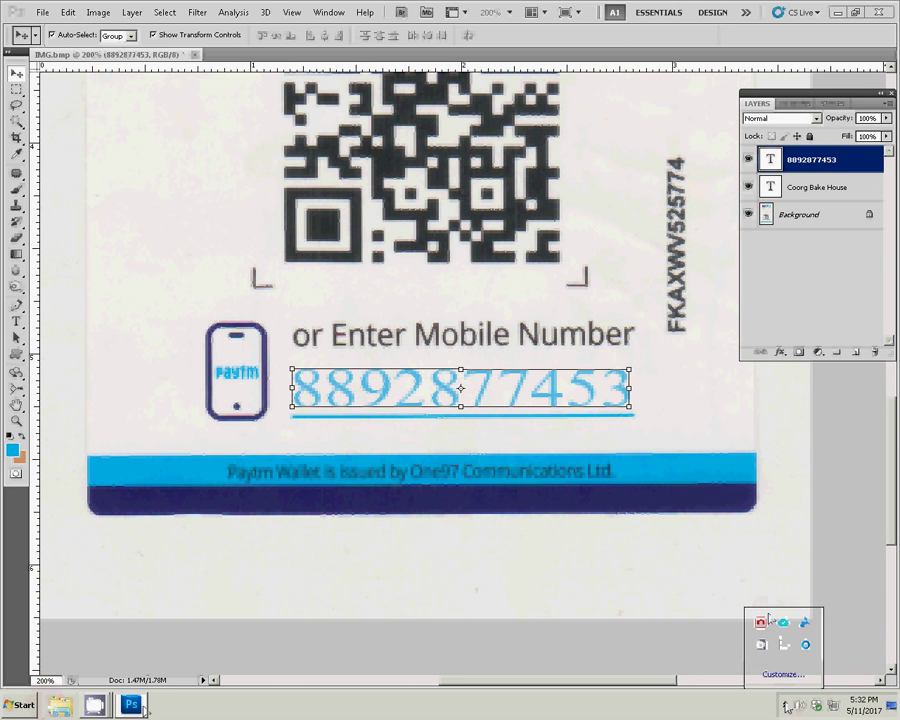